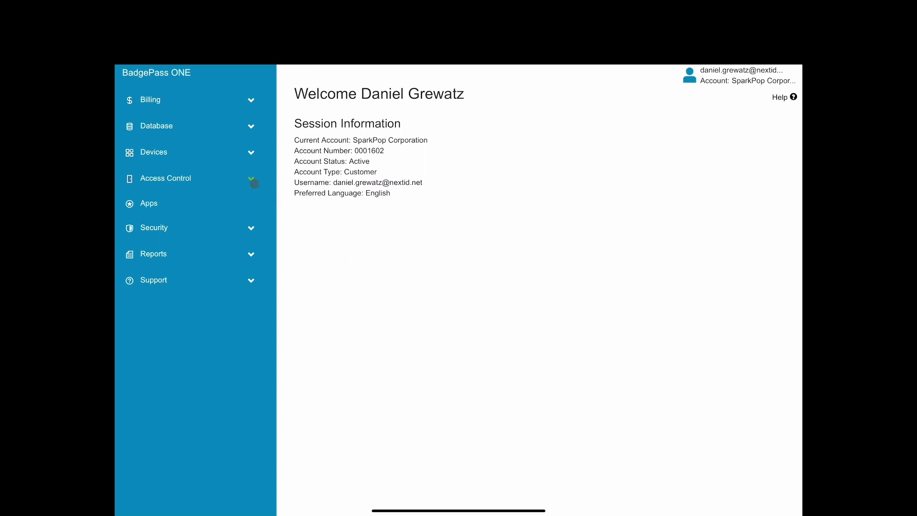
Step: Go to the Reader Profiles page under Access Control
click(253, 182)
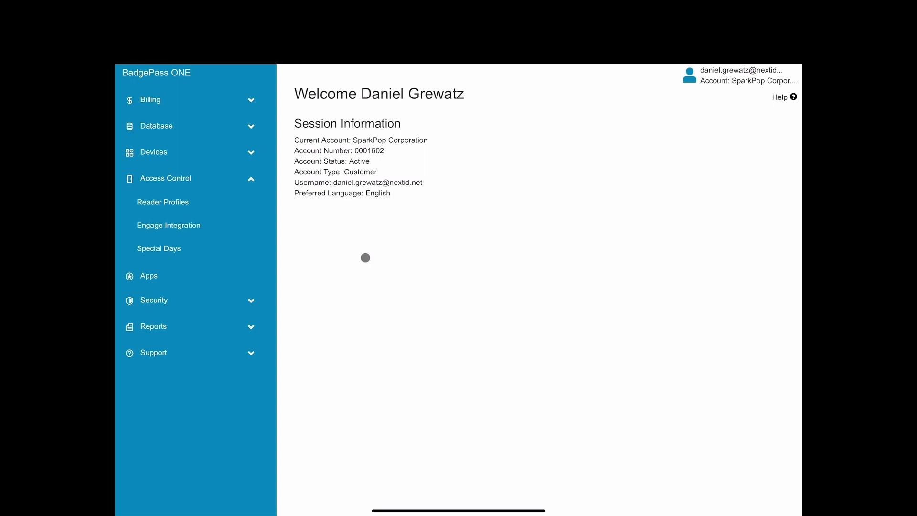
click(193, 197)
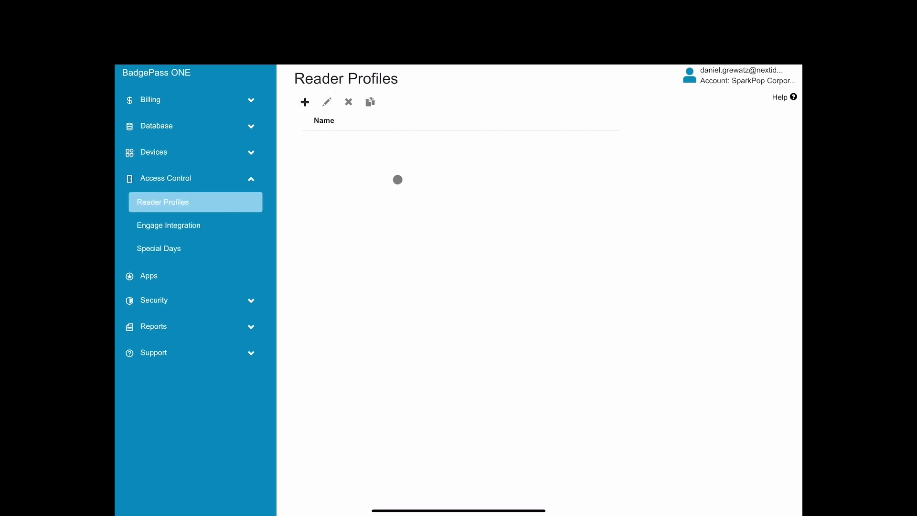
Step: Create a reader profile named 'Regular Work Week' and begin a Monday time interval
click(305, 102)
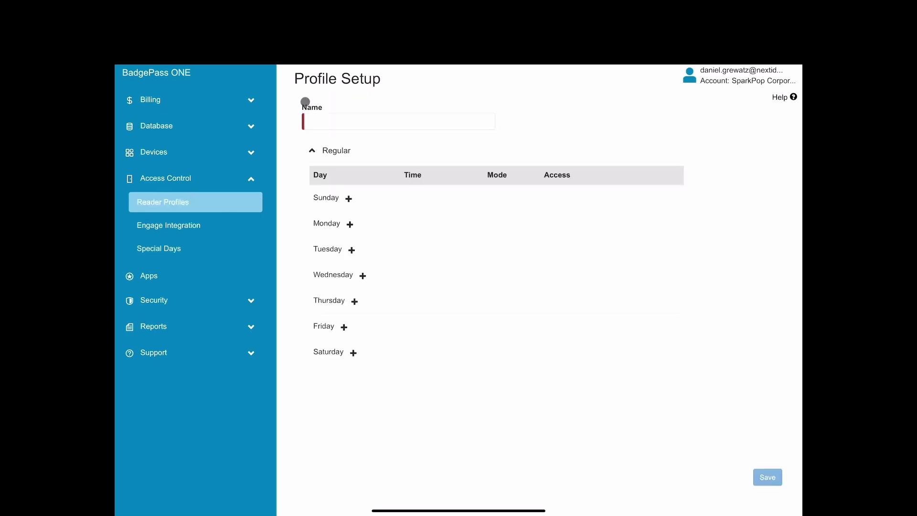
click(328, 122)
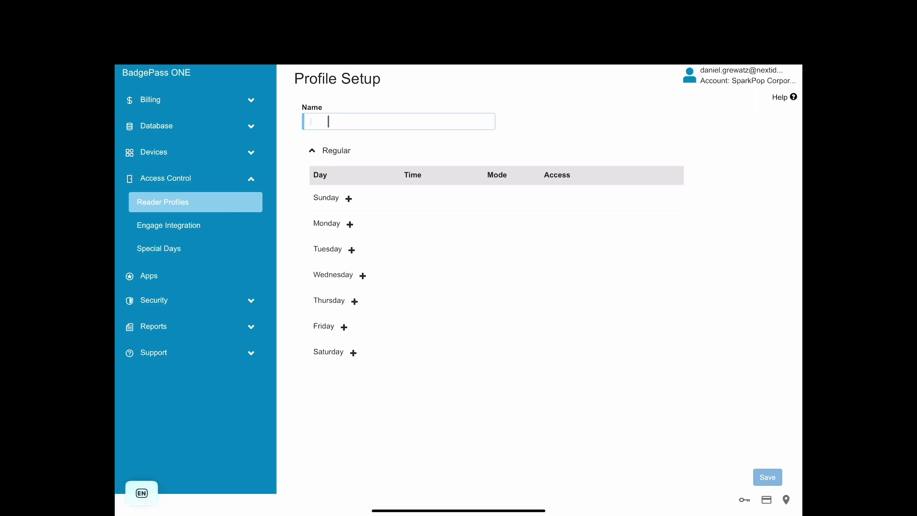
text(Regula)
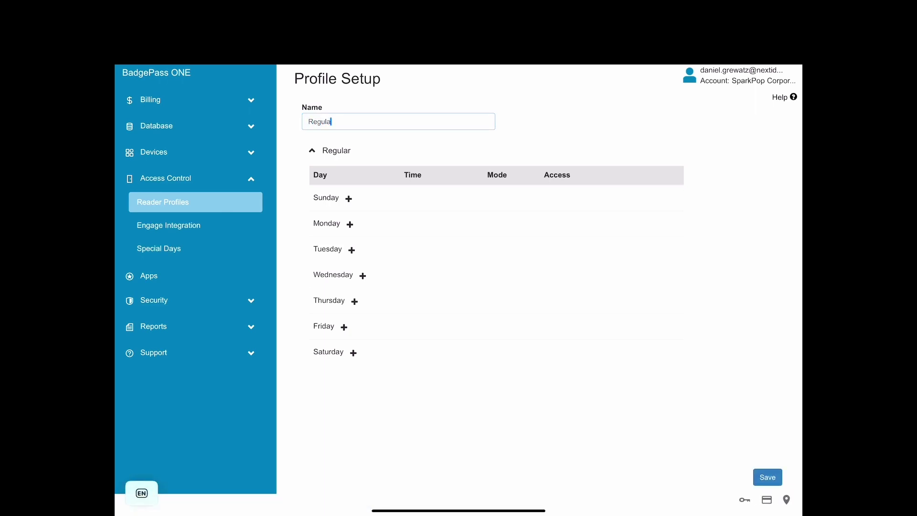
text(r Wo)
text(rk Week)
click(448, 323)
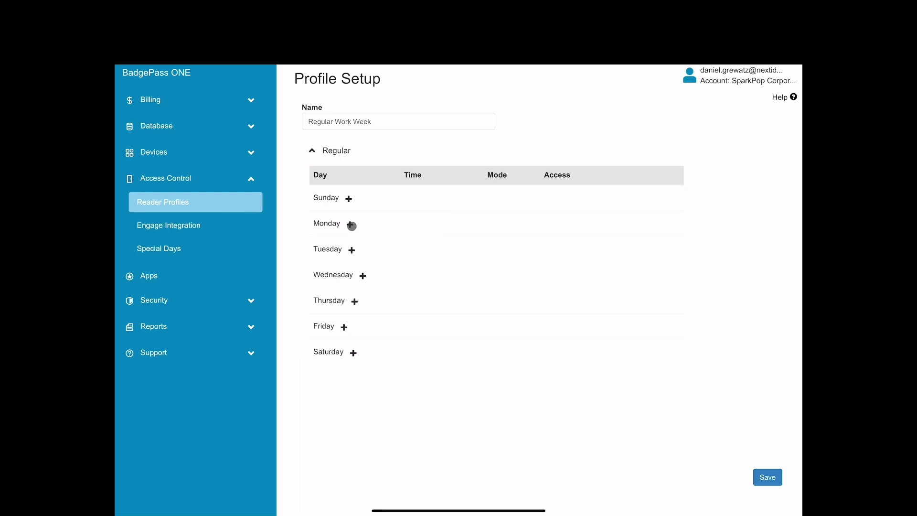
click(352, 225)
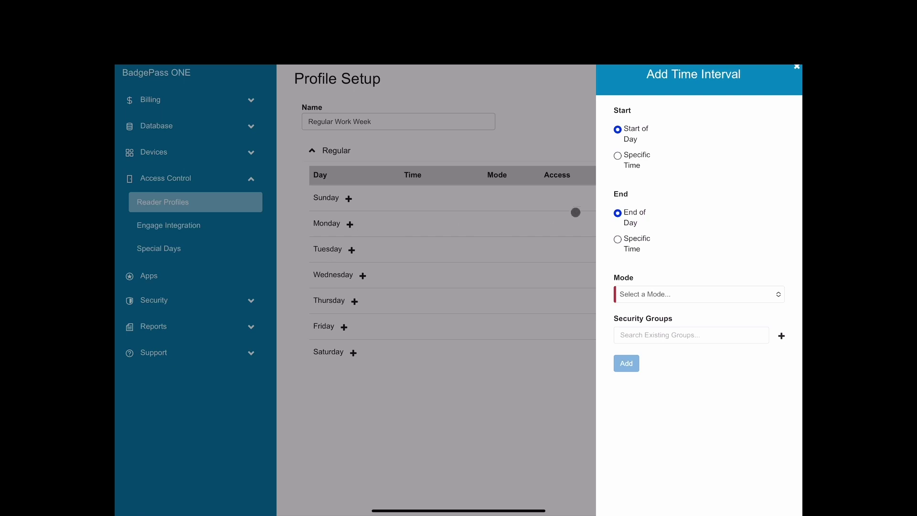
Step: Set the Monday interval's start to a specific time of 8:00 AM
click(617, 154)
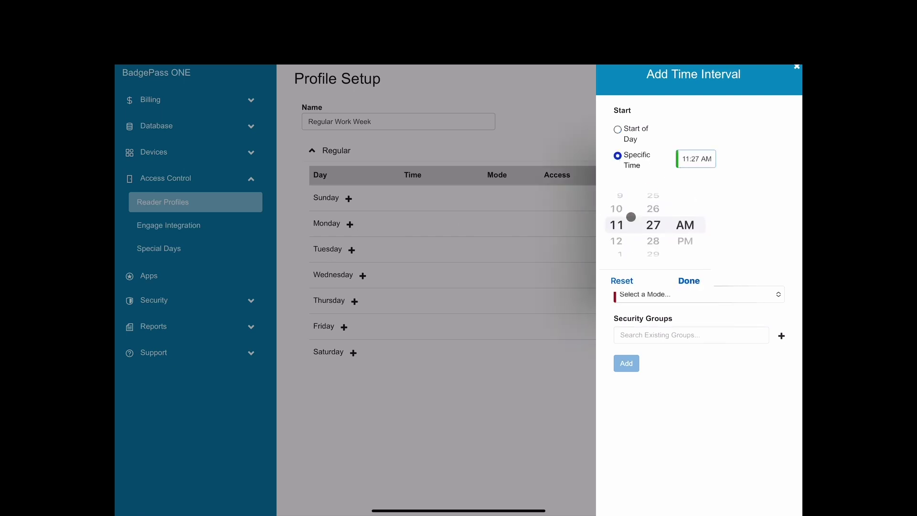
scroll(620, 216, up, 1)
scroll(619, 216, up, 2)
scroll(649, 243, up, 5)
scroll(649, 243, up, 5)
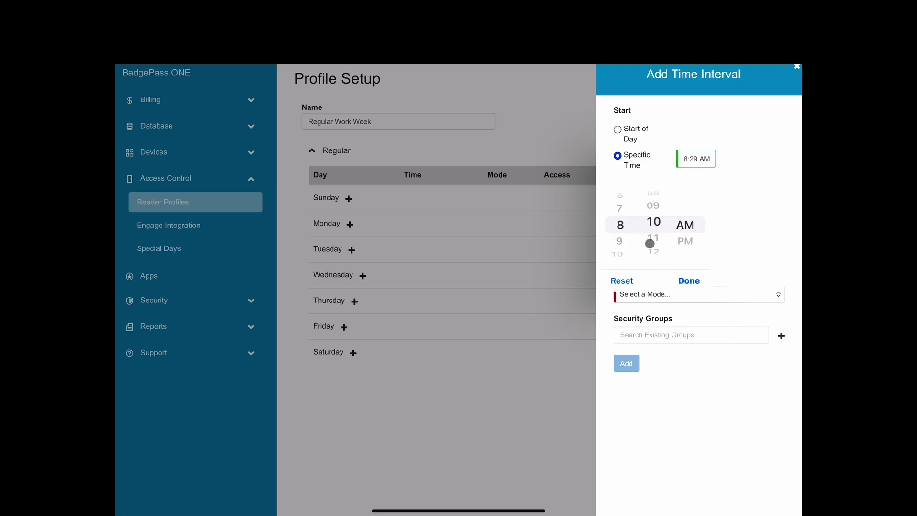
scroll(649, 243, up, 2)
scroll(649, 242, up, 4)
scroll(650, 242, up, 3)
click(689, 280)
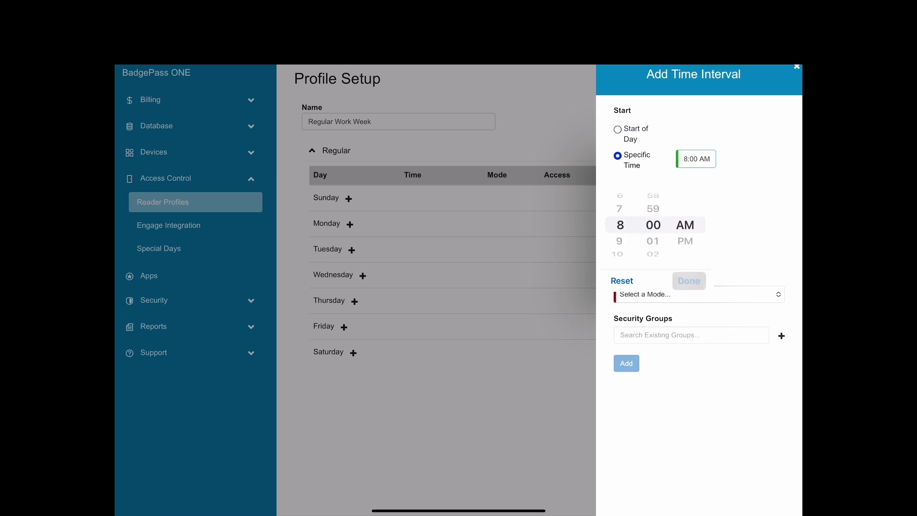
Step: Set the interval's end to a specific time of 5:00 PM
click(617, 239)
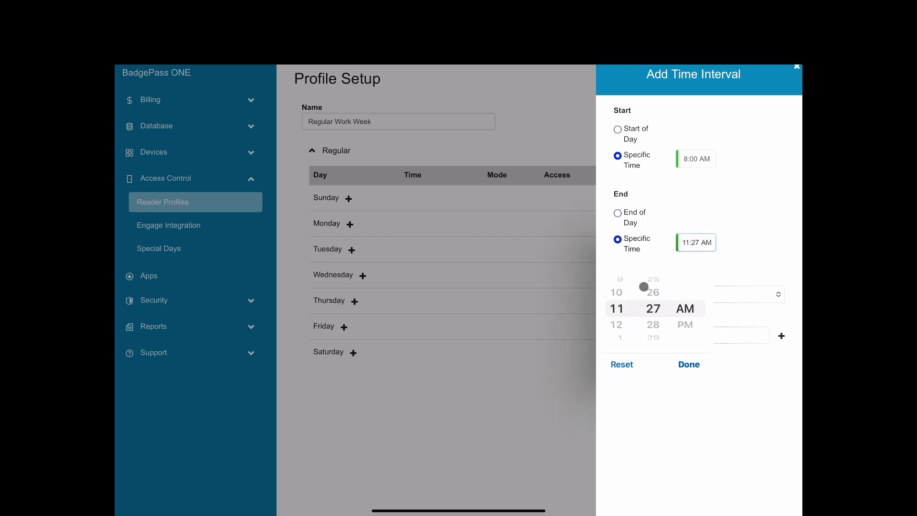
scroll(626, 283, up, 3)
scroll(643, 304, up, 2)
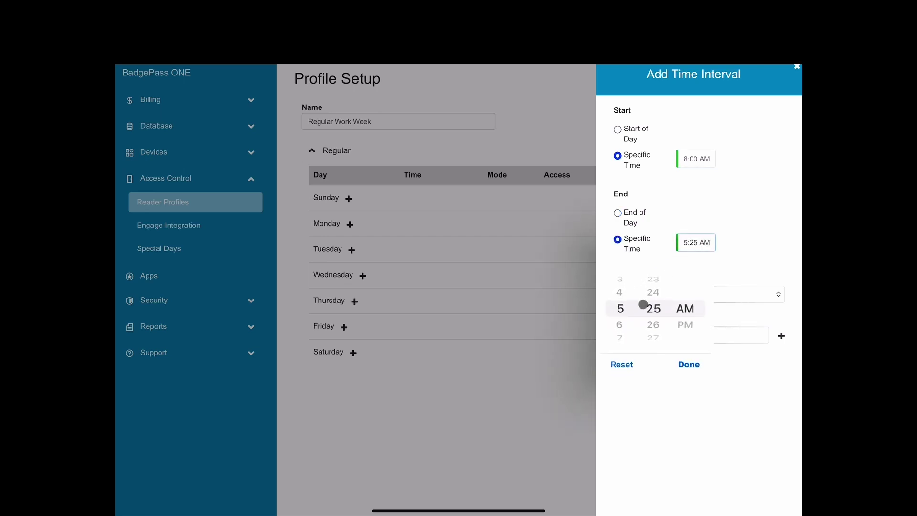
scroll(643, 304, up, 3)
scroll(652, 305, up, 5)
scroll(652, 306, up, 3)
scroll(652, 305, up, 2)
click(682, 326)
click(688, 364)
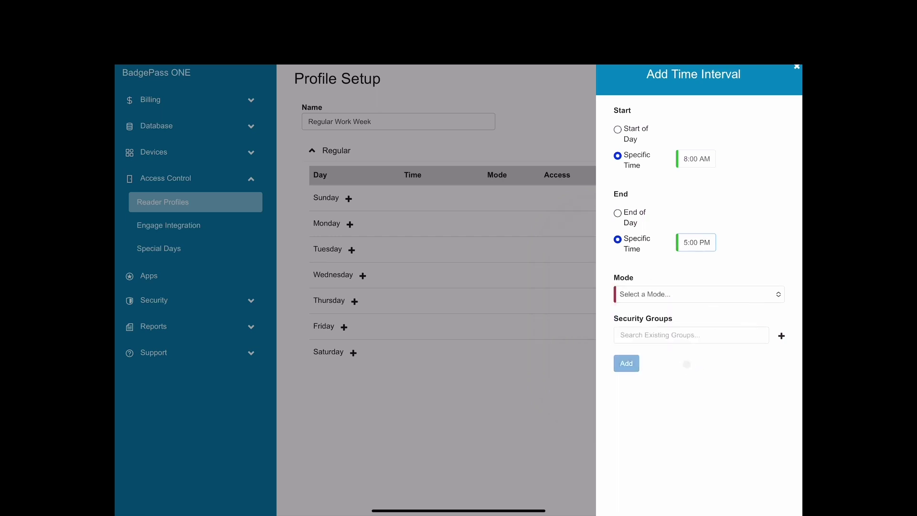
click(708, 298)
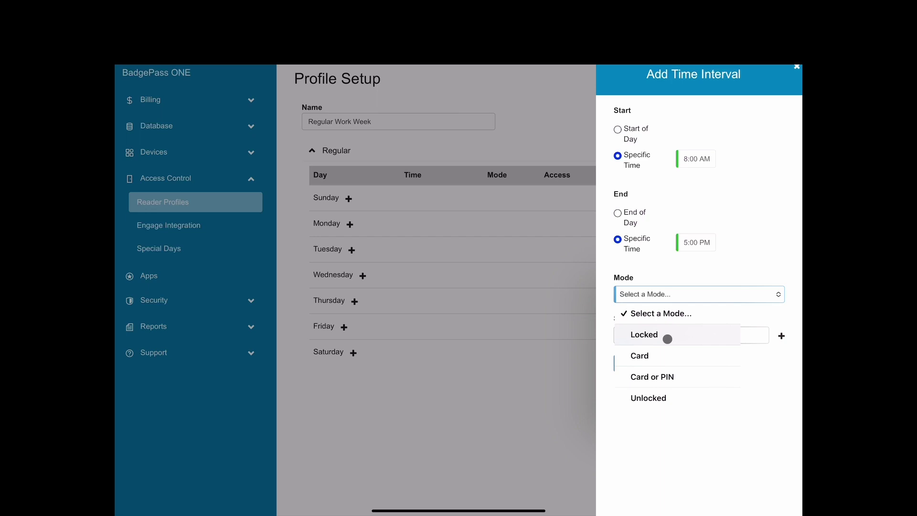
Step: Add the 8:00 AM–5:00 PM interval in Card mode for Employee and Executive Administration
click(650, 354)
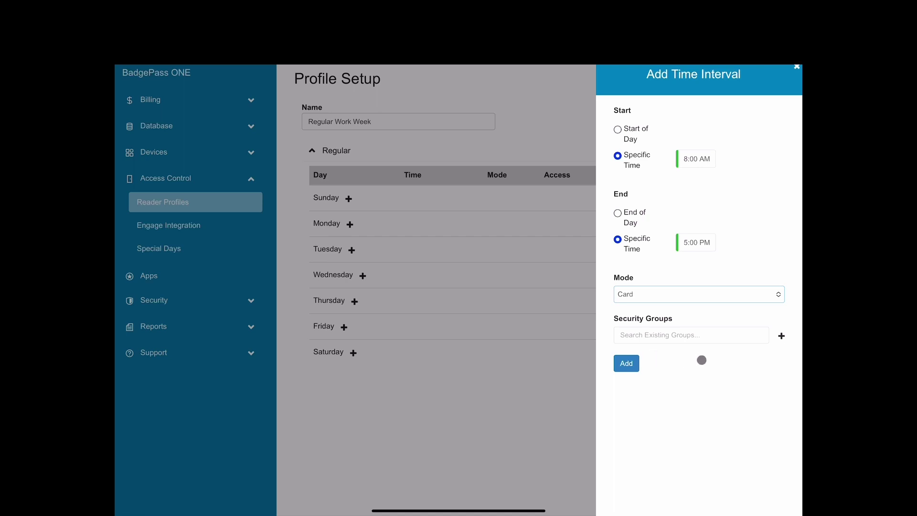
click(782, 339)
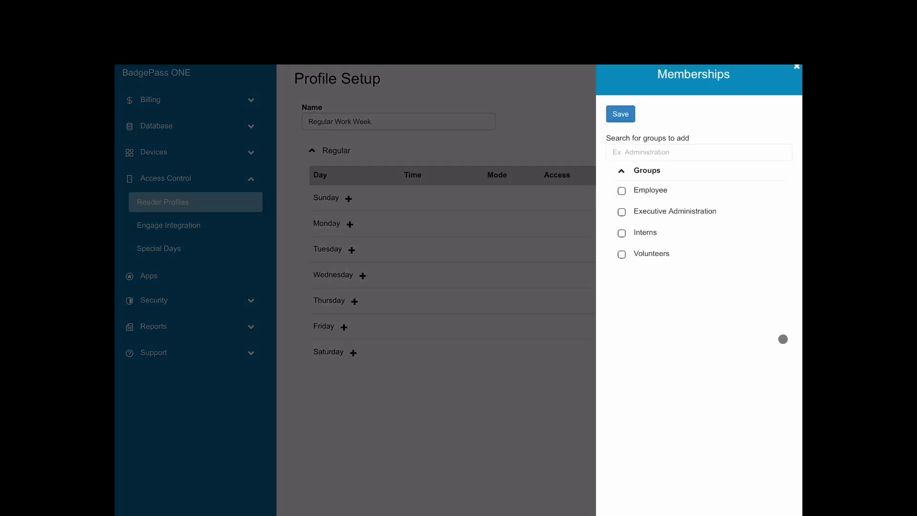
click(621, 191)
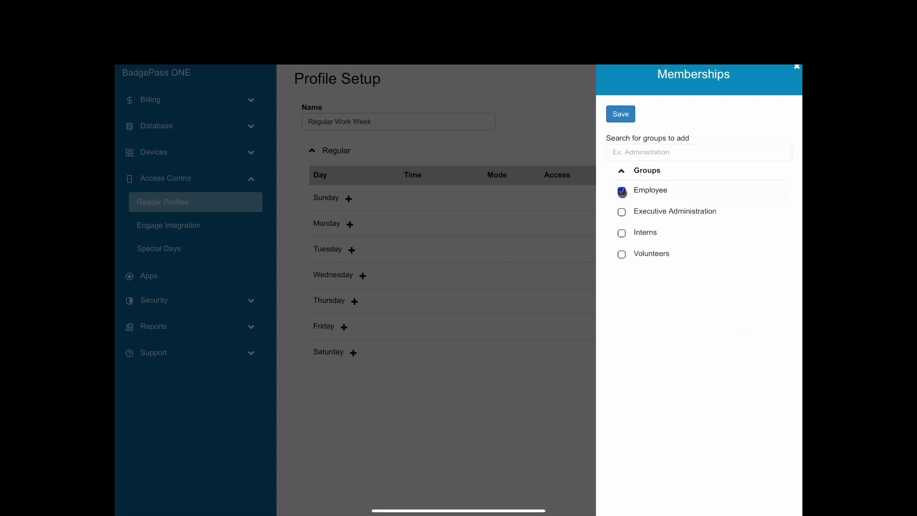
click(621, 212)
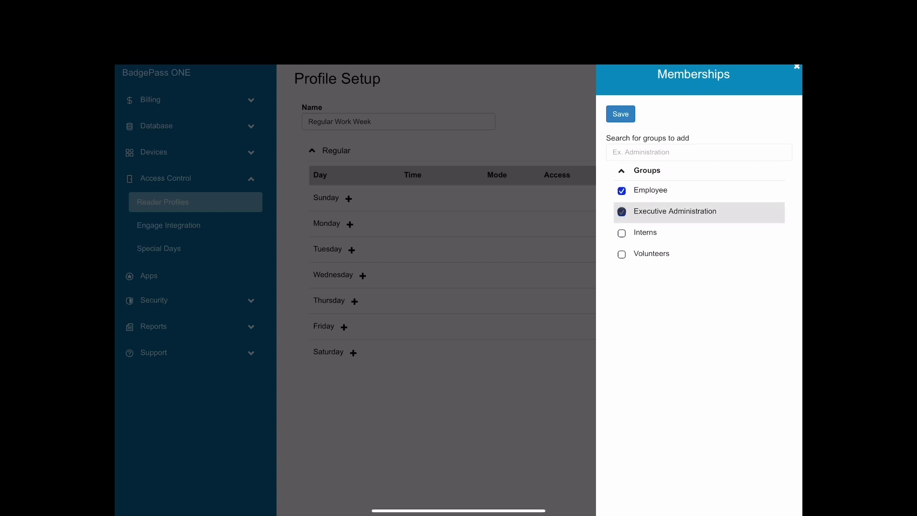
click(620, 114)
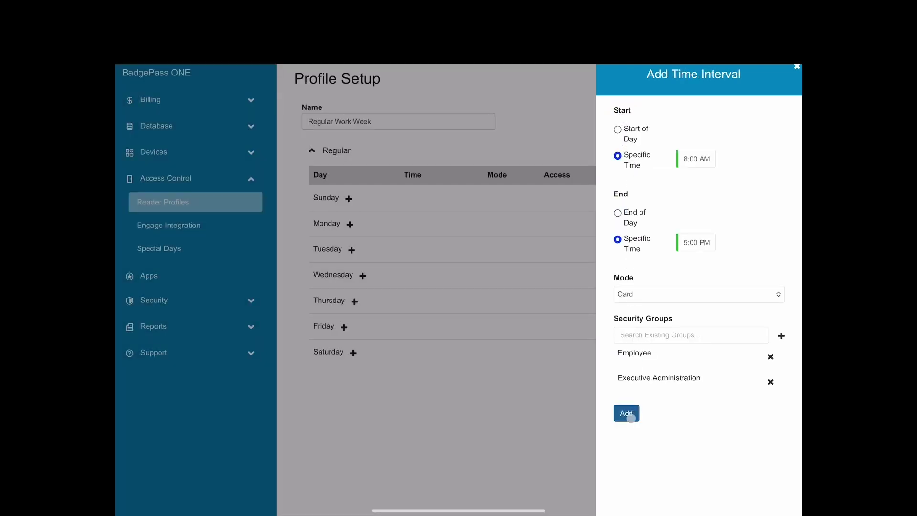
click(626, 414)
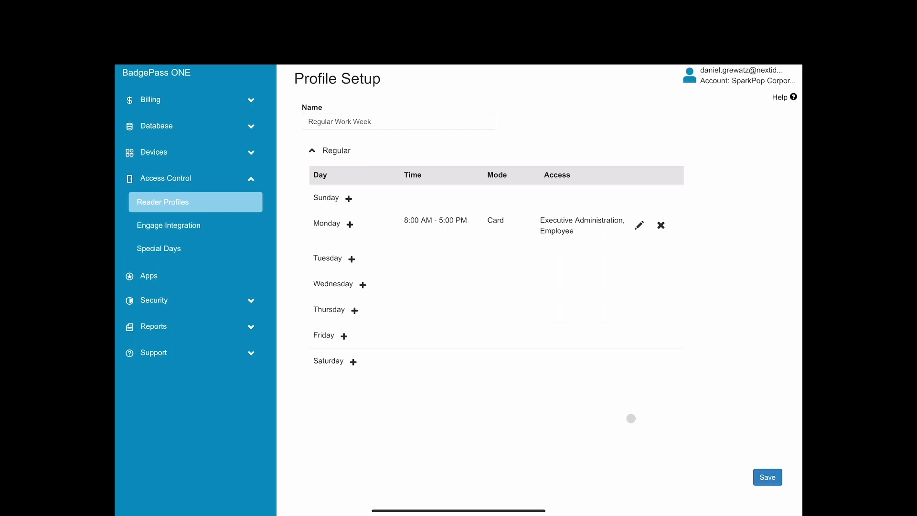
Step: Add a Monday Card interval 12:01–7:59 AM for Executive Administration
click(350, 225)
click(617, 155)
mouse_move(616, 238)
mouse_down()
mouse_move(617, 222)
mouse_move(659, 201)
mouse_up()
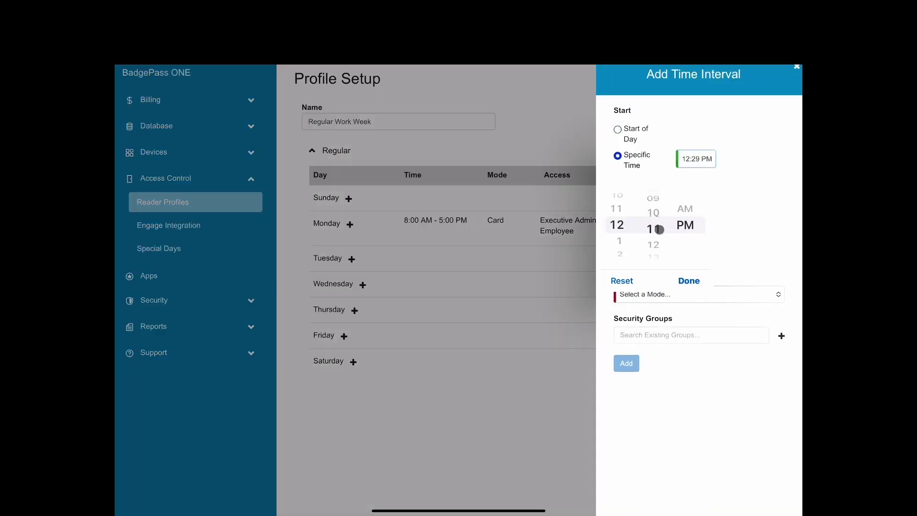
click(684, 208)
click(688, 280)
click(620, 240)
mouse_move(621, 286)
mouse_down()
mouse_move(628, 305)
mouse_move(649, 312)
mouse_up()
click(688, 364)
click(702, 294)
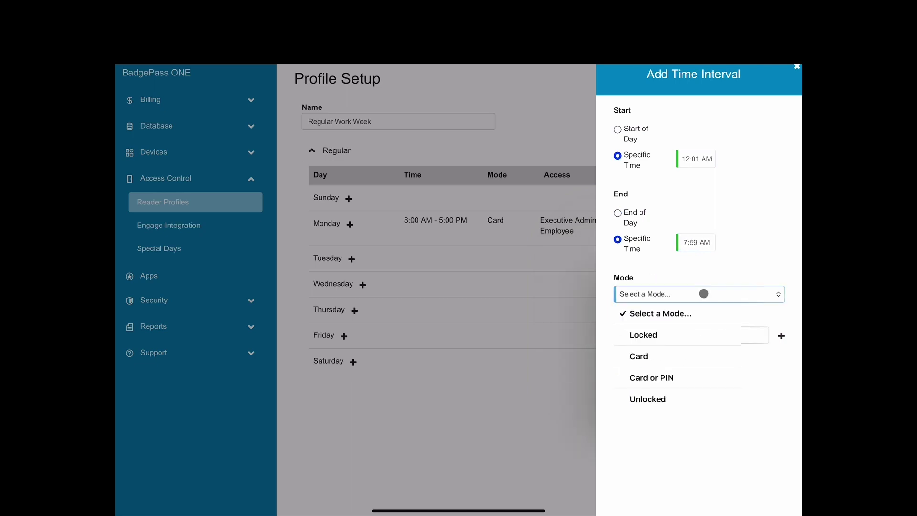
click(661, 352)
click(781, 336)
click(654, 210)
click(620, 114)
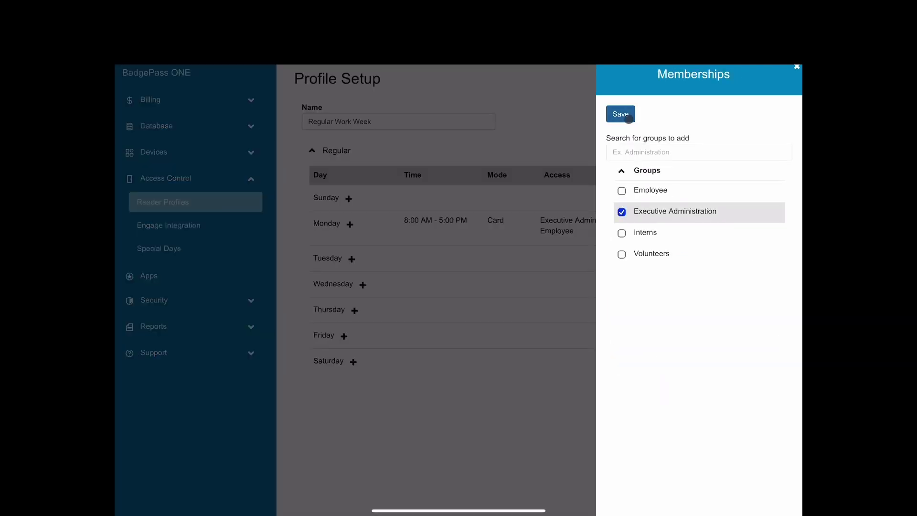
Step: Set another Monday interval to run from 5:01 PM to 11:59 PM
click(626, 385)
click(354, 225)
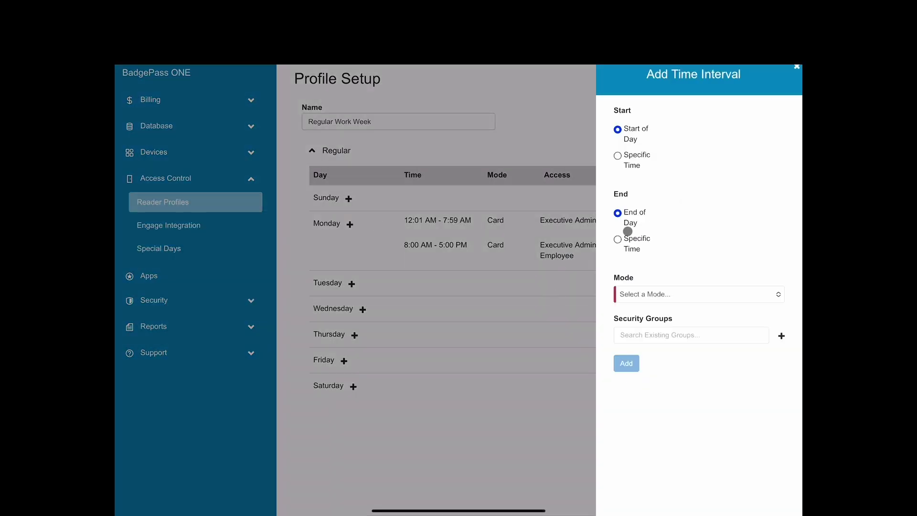
click(618, 156)
mouse_move(619, 201)
mouse_down()
mouse_move(620, 225)
mouse_move(676, 236)
mouse_up()
click(685, 240)
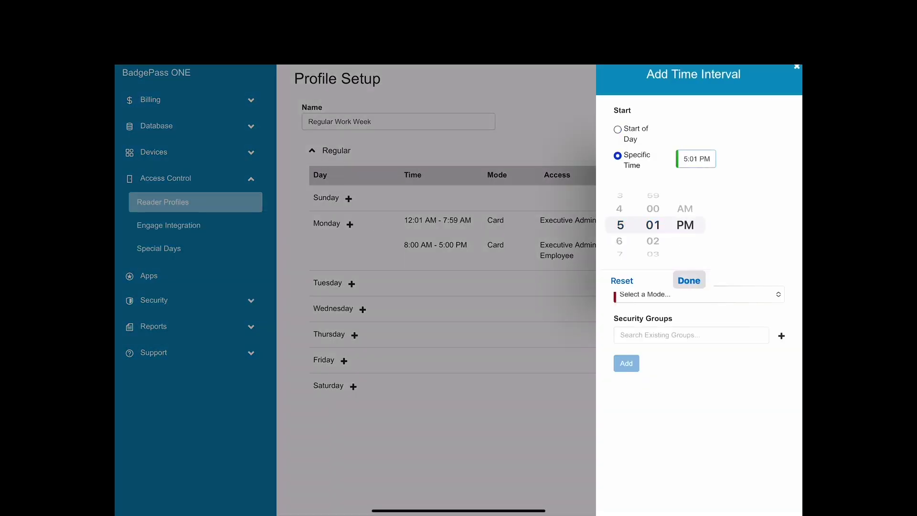
click(689, 280)
click(618, 239)
drag(619, 325, 620, 308)
drag(653, 296, 653, 327)
drag(619, 293, 620, 309)
mouse_move(653, 294)
mouse_down()
mouse_move(653, 310)
mouse_move(685, 309)
mouse_up()
click(688, 364)
Step: Give the 5:01–11:59 PM interval Card mode for Executive Administration and add it
click(697, 293)
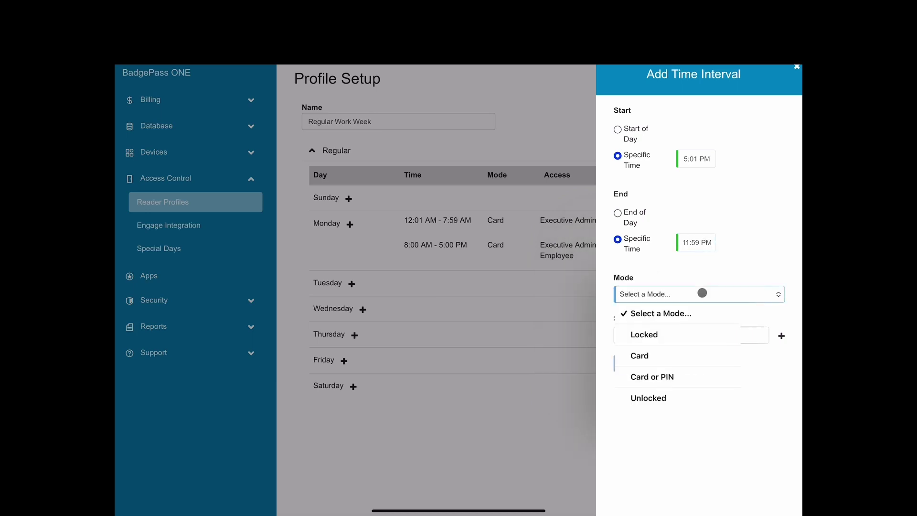
click(640, 356)
click(668, 335)
click(621, 112)
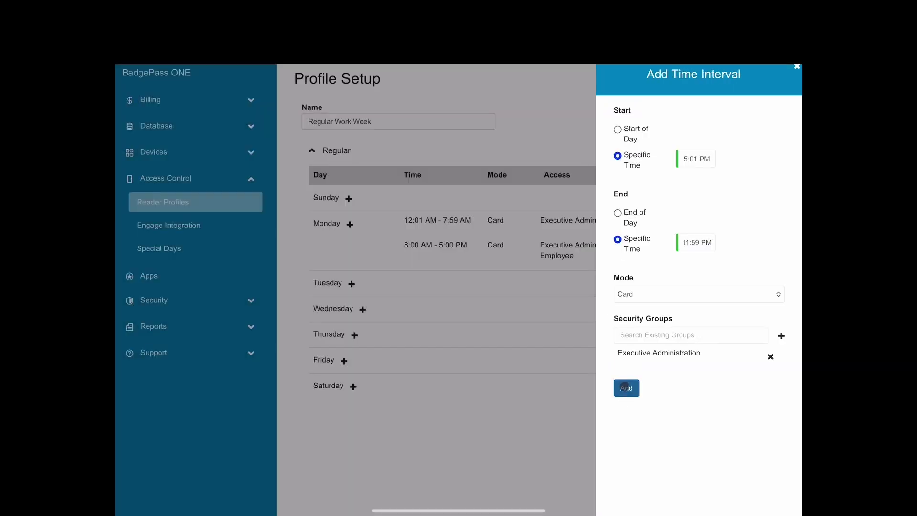
click(625, 384)
click(349, 199)
Step: Add all-day intervals: Sunday Locked, Saturday Card for Executive Administration
click(673, 294)
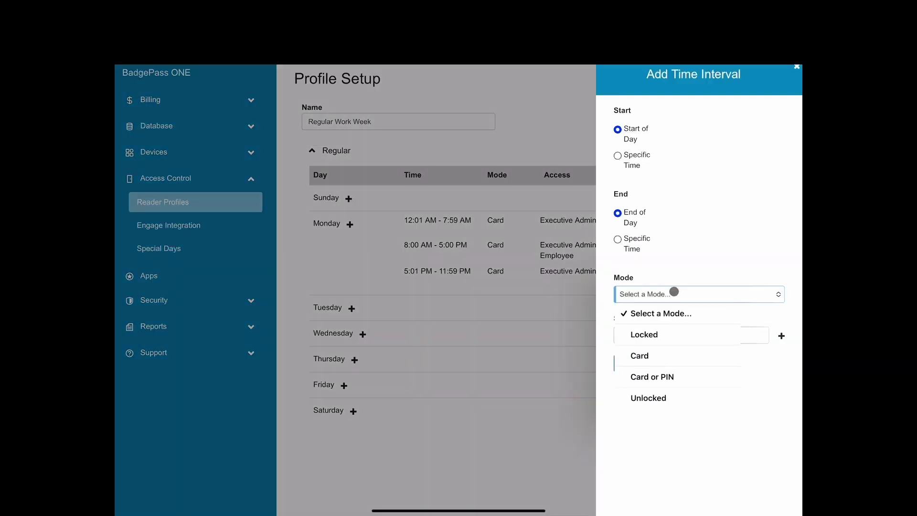
click(649, 355)
click(639, 334)
click(355, 420)
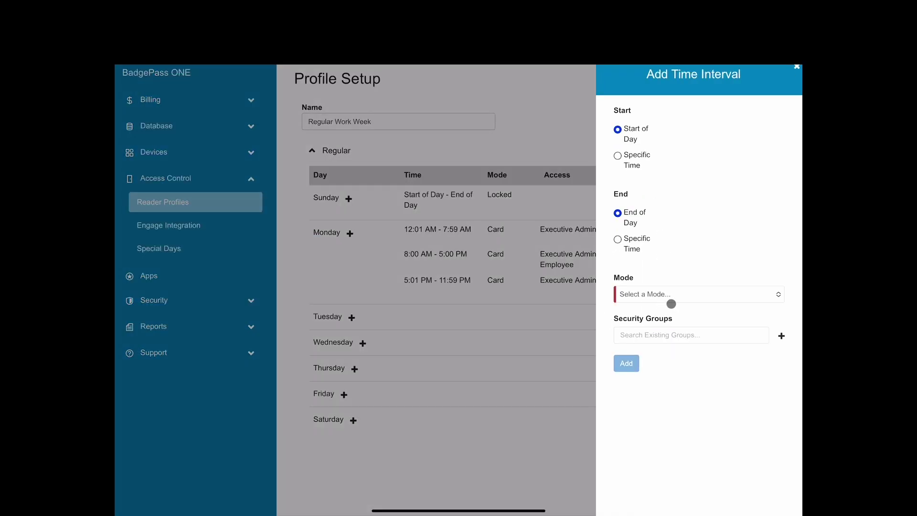
click(669, 294)
click(640, 355)
click(781, 337)
click(622, 212)
click(620, 113)
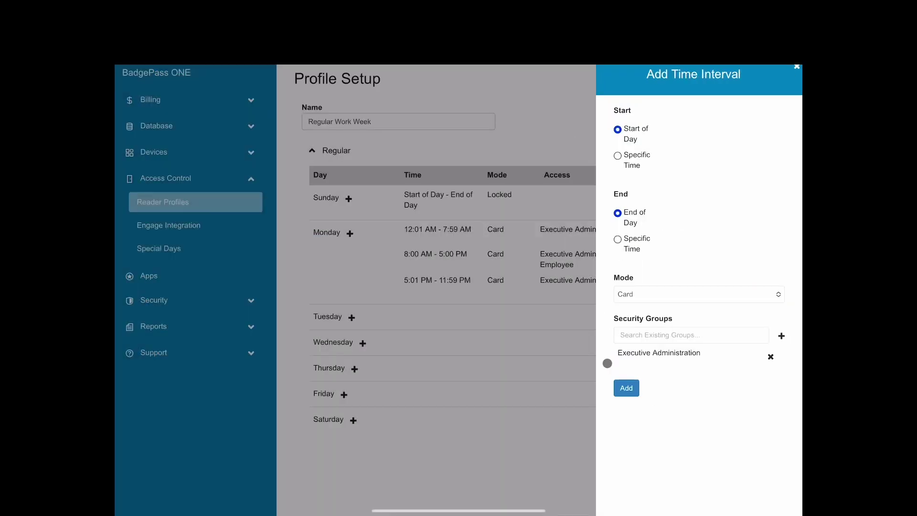
click(623, 387)
Step: Add an all-day Tuesday Card interval for Employee and Executive Administration
click(352, 317)
click(659, 295)
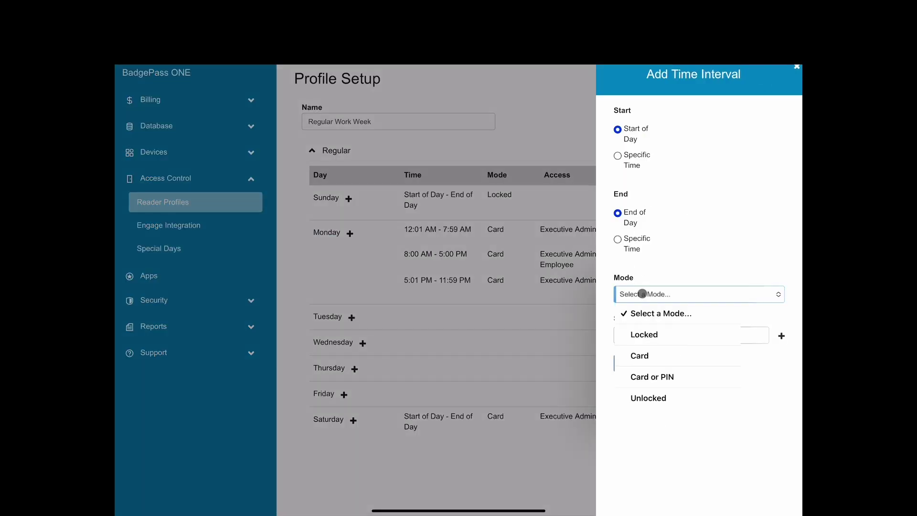
click(654, 351)
click(781, 336)
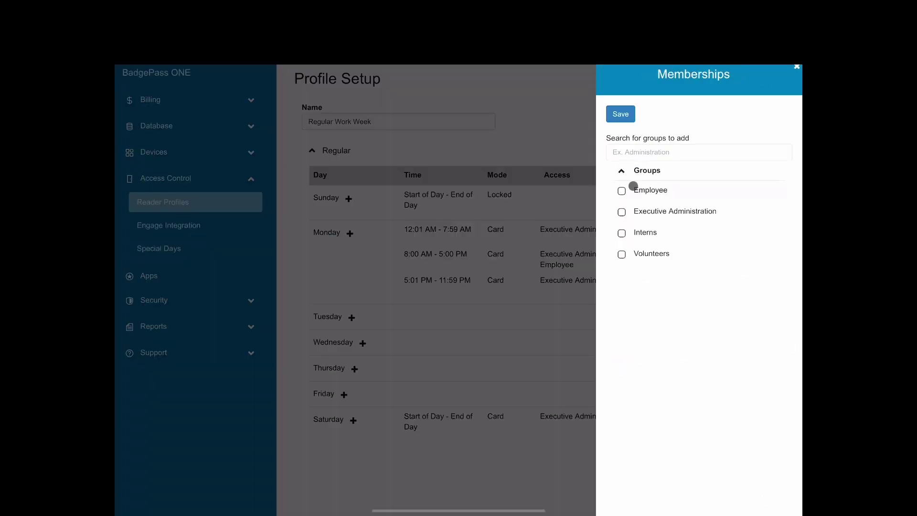
click(621, 188)
click(621, 211)
click(621, 113)
click(623, 412)
Step: Add an all-day Wednesday Card or PIN interval for all groups
click(362, 351)
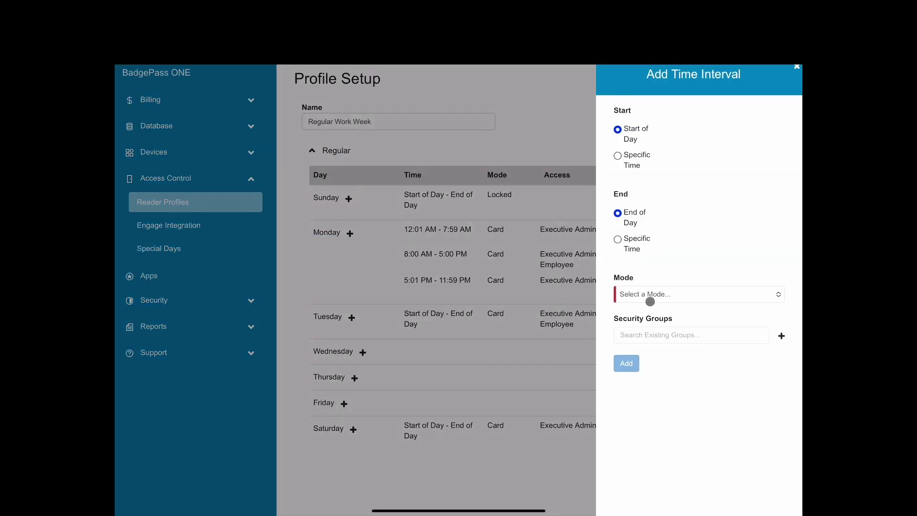
click(649, 294)
click(655, 377)
click(781, 336)
click(621, 233)
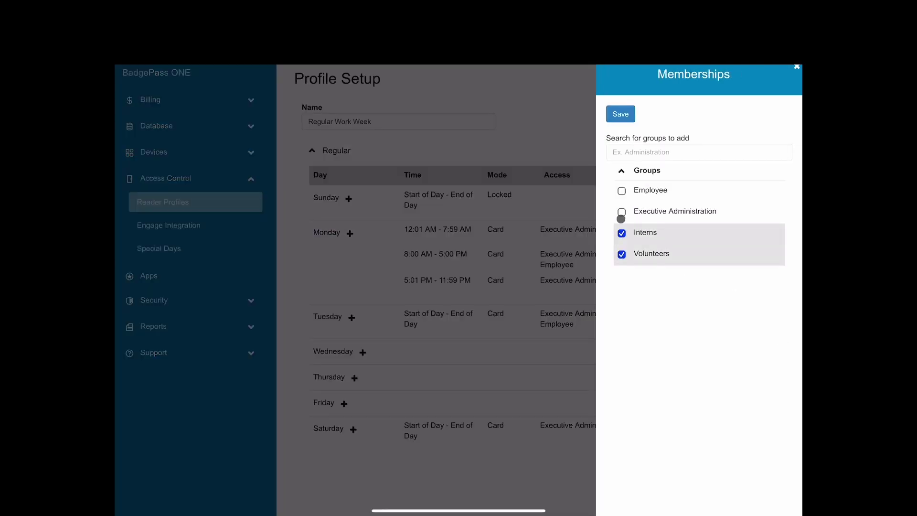
click(622, 190)
click(621, 211)
click(621, 114)
Step: Add an all-day Thursday Card interval for Employee and Executive Administration
click(626, 458)
click(367, 400)
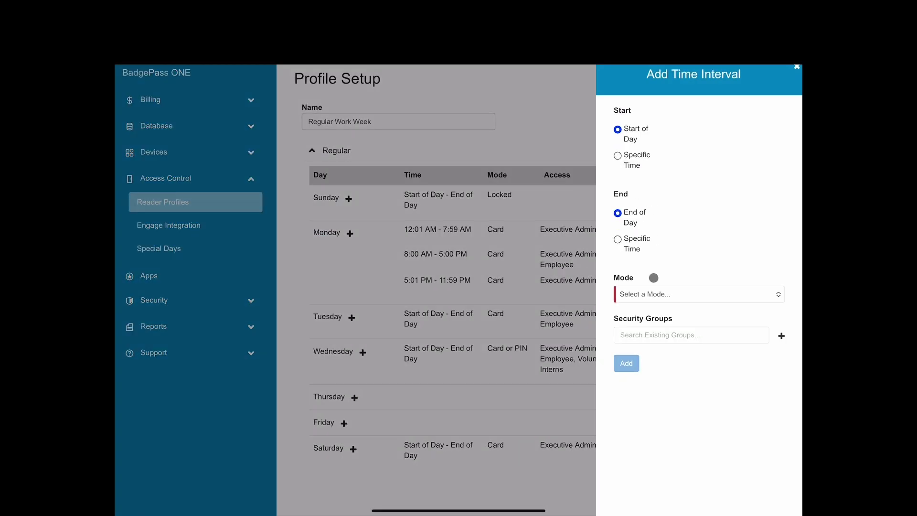
click(649, 294)
click(649, 353)
click(781, 336)
click(634, 210)
click(621, 191)
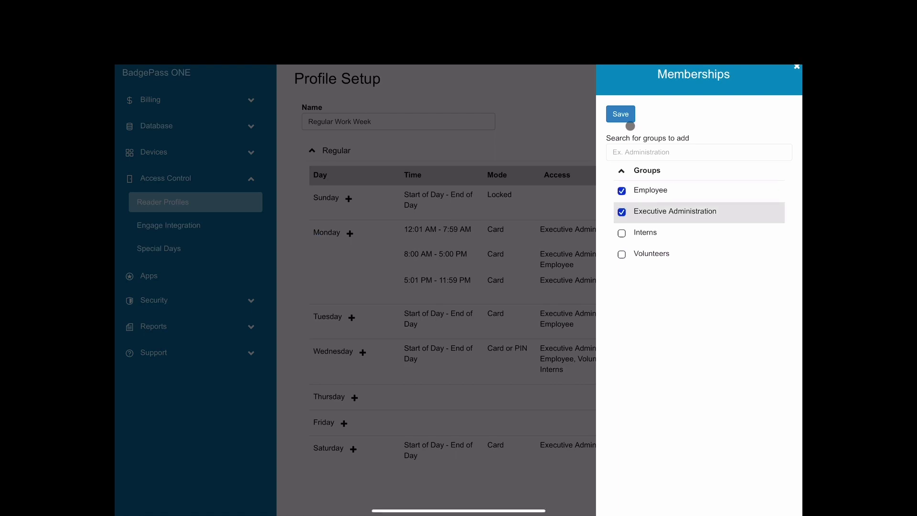
click(620, 114)
Step: Add an all-day Friday Card interval for Interns, Employee and Executive Administration
click(626, 457)
click(344, 432)
click(664, 295)
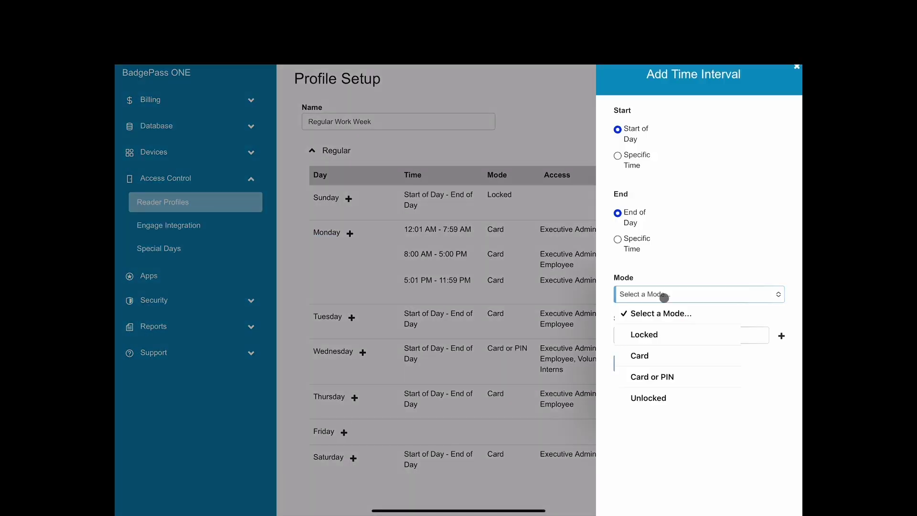
click(644, 356)
click(781, 335)
click(621, 233)
click(621, 211)
click(621, 190)
click(621, 114)
click(626, 438)
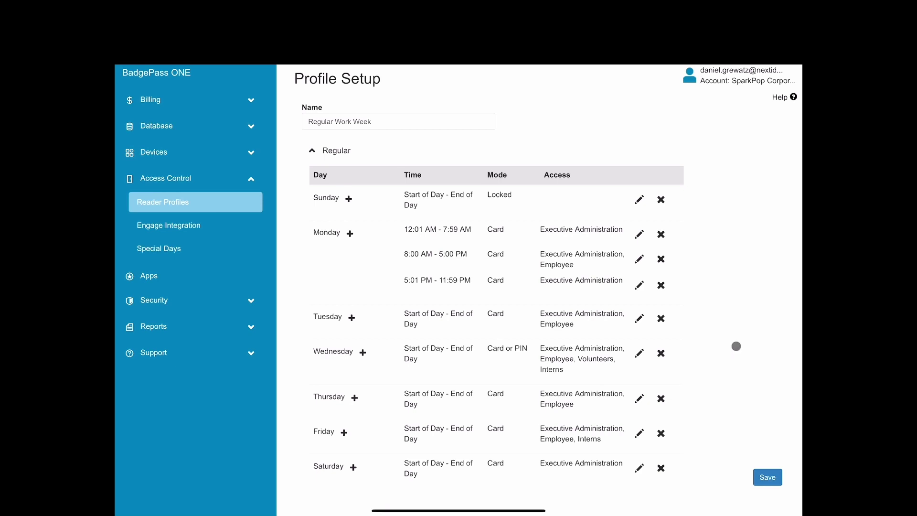
Step: Save the Regular Work Week profile so it appears in the Reader Profiles list
click(762, 474)
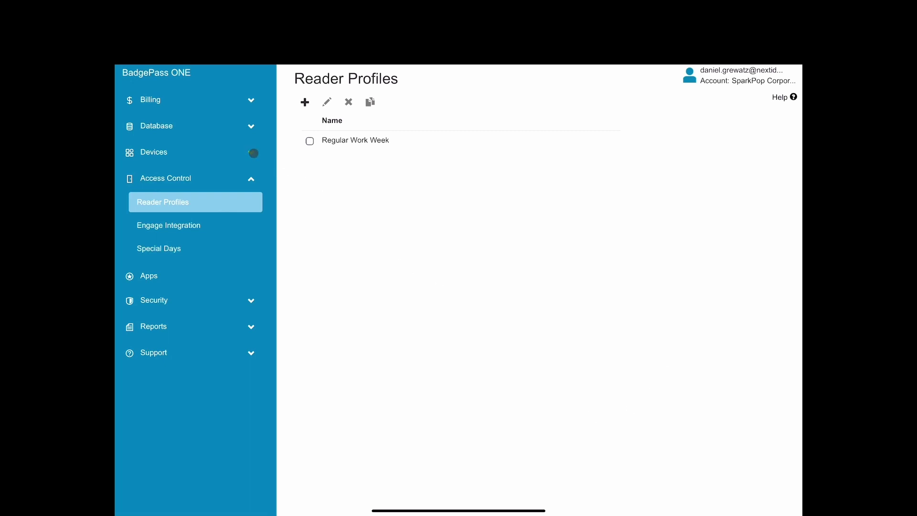
Step: Open the Edit Device form for the SparkPop Front Door reader under Devices > Readers
click(251, 153)
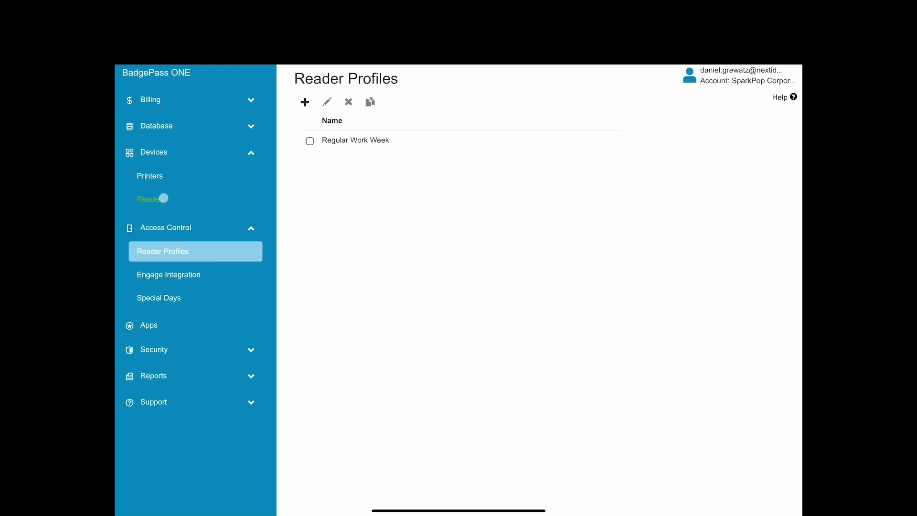
click(164, 198)
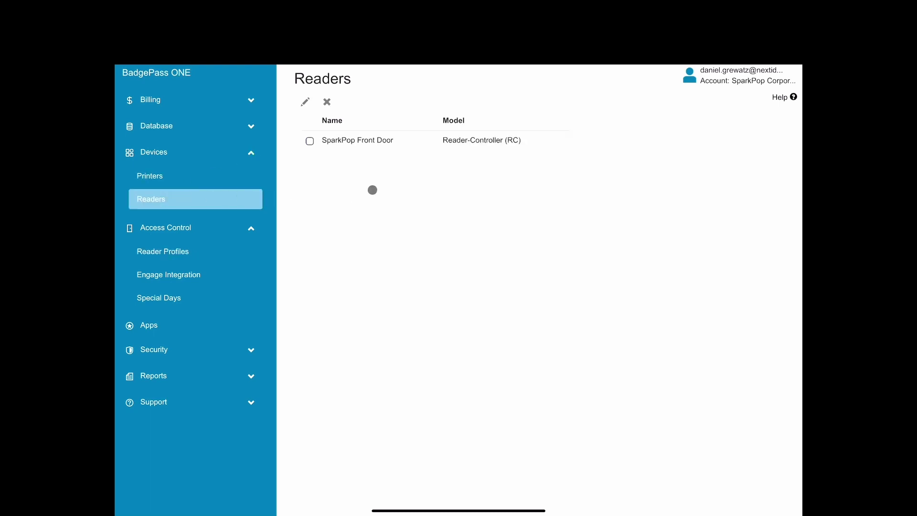
click(360, 141)
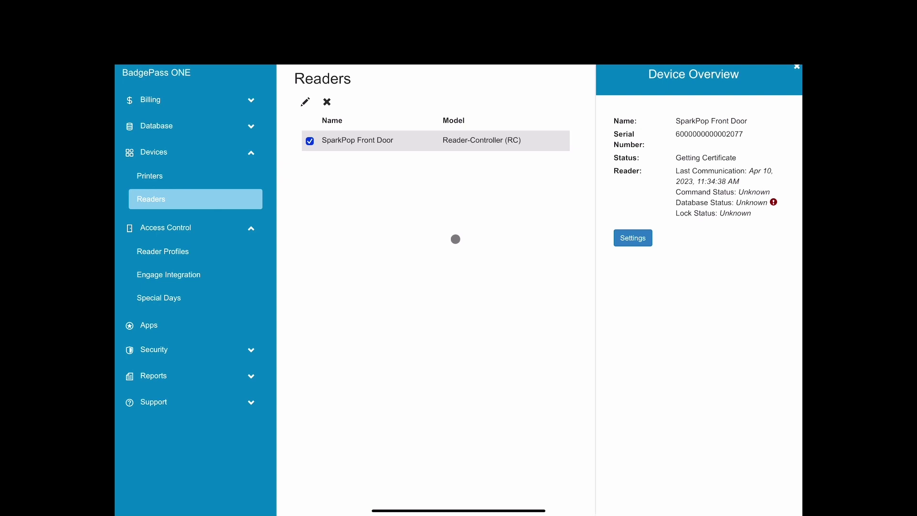
click(303, 103)
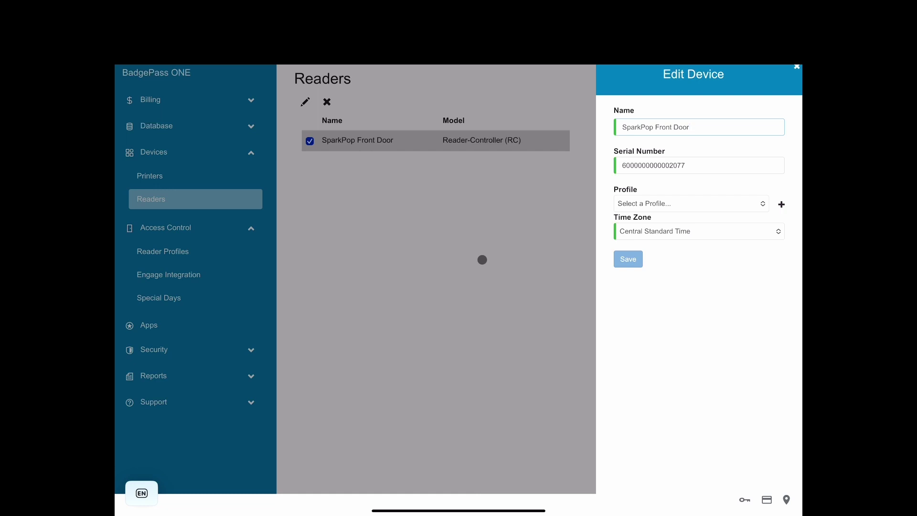
Step: Assign the Regular Work Week profile to the reader and save
click(661, 204)
click(665, 237)
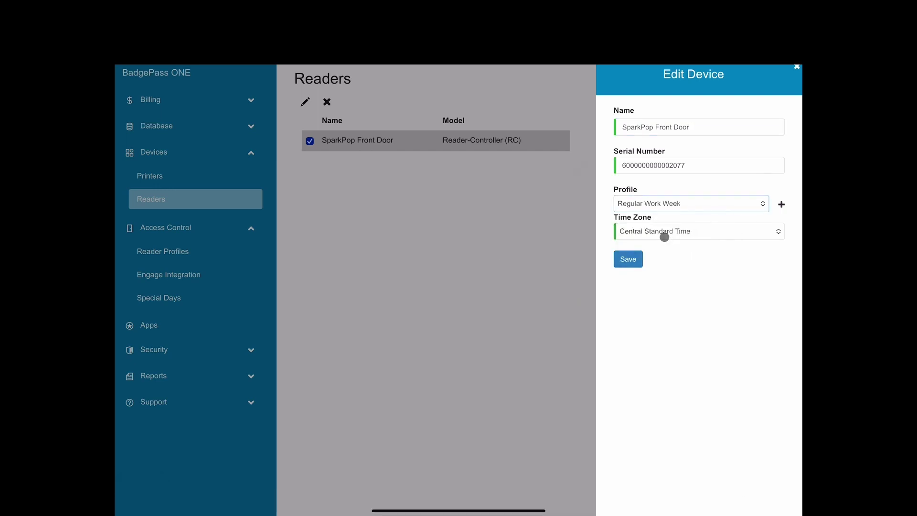
click(628, 259)
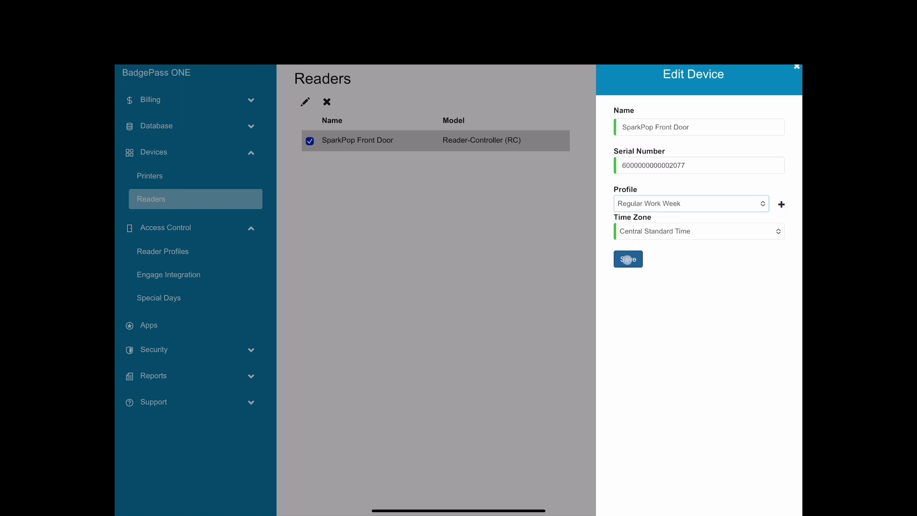